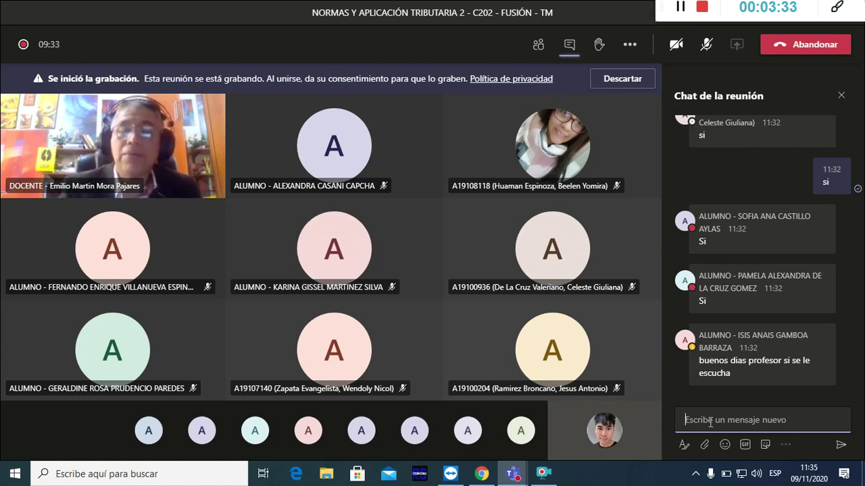
Step: Restore the meeting window to a smaller size and minimise it to reveal the desktop
key(alt+Tab)
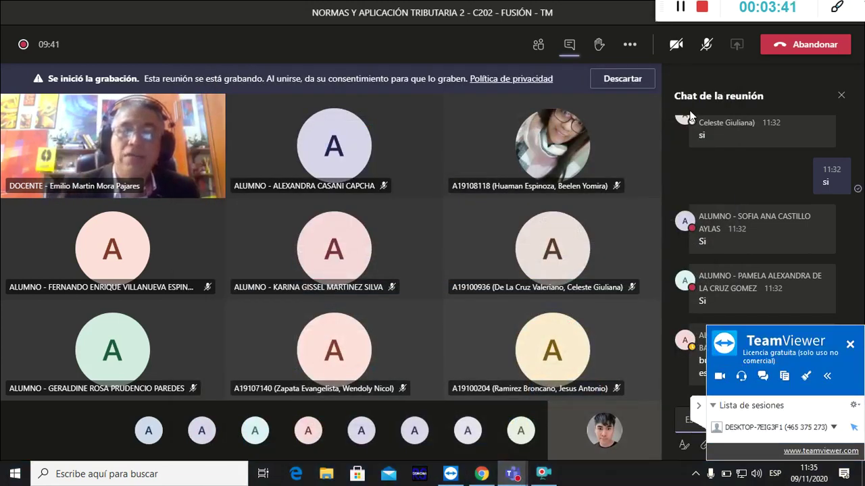
double_click(634, 16)
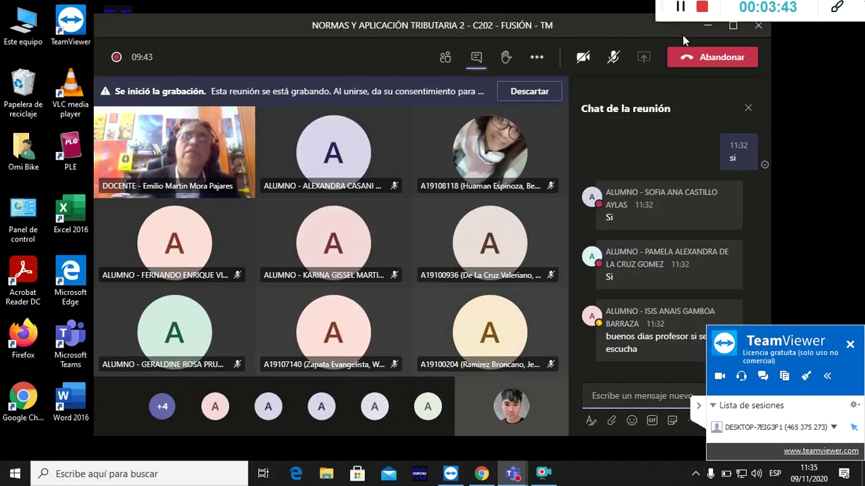
click(706, 24)
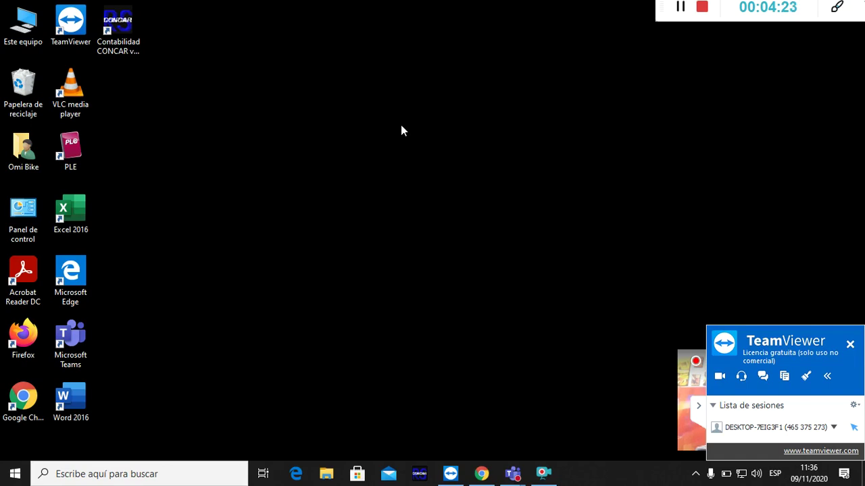
Step: Try to launch Contabilidad CONCAR v2020.09 from its desktop shortcut
click(132, 49)
double_click(132, 49)
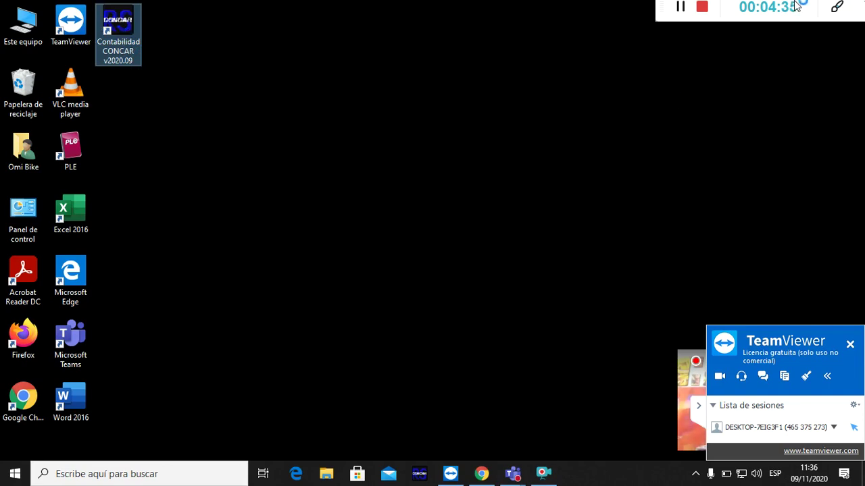
key(shift+F10)
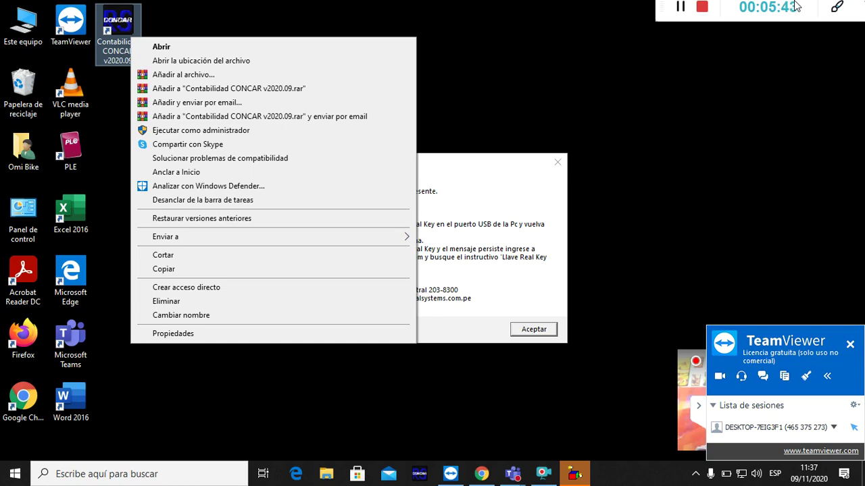
click(537, 328)
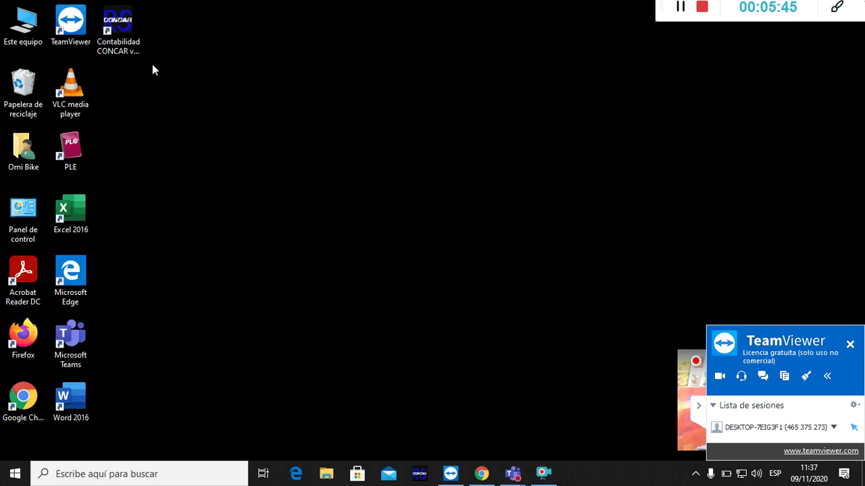
Step: Open the CONCAR shortcut's file location and extract the ctmenuv archive into its own ctmenuv folder
right_click(121, 39)
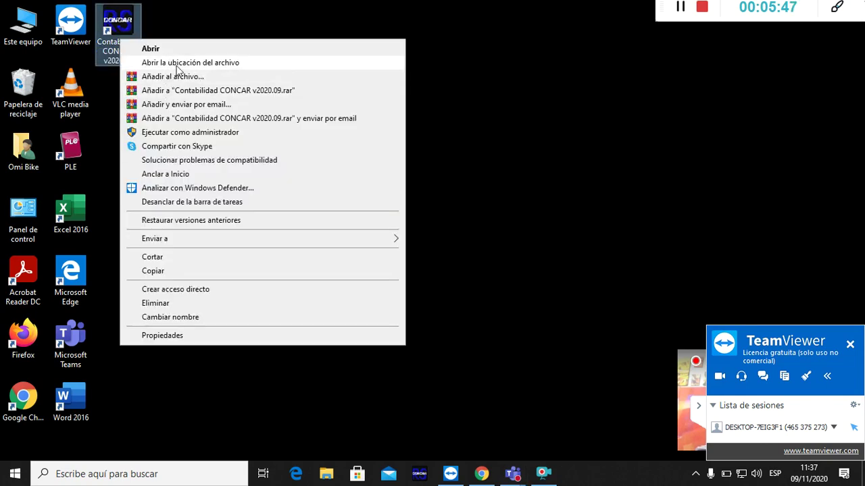
click(175, 67)
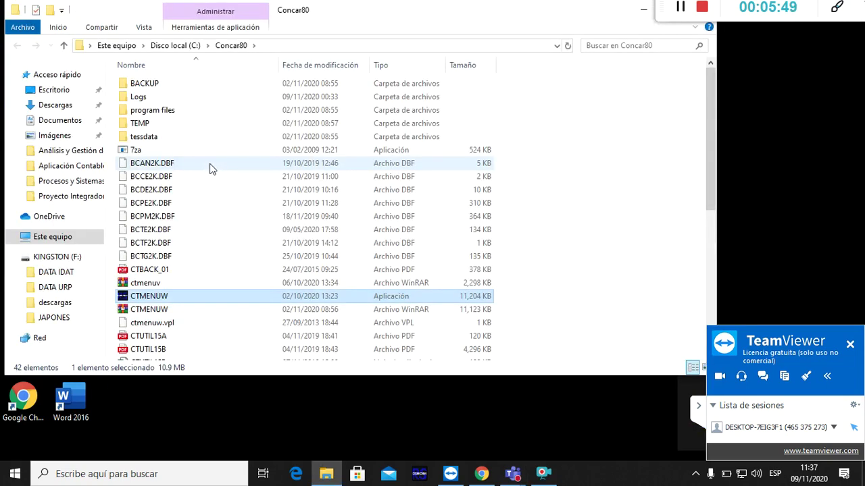
right_click(157, 283)
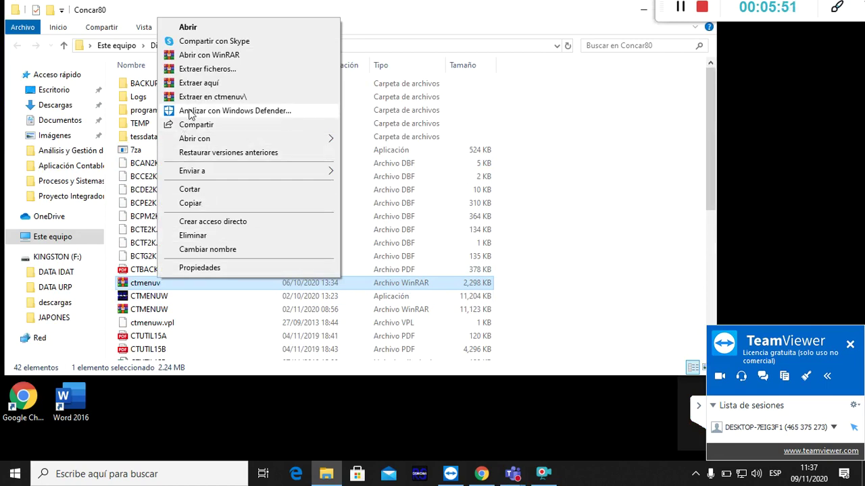
click(196, 98)
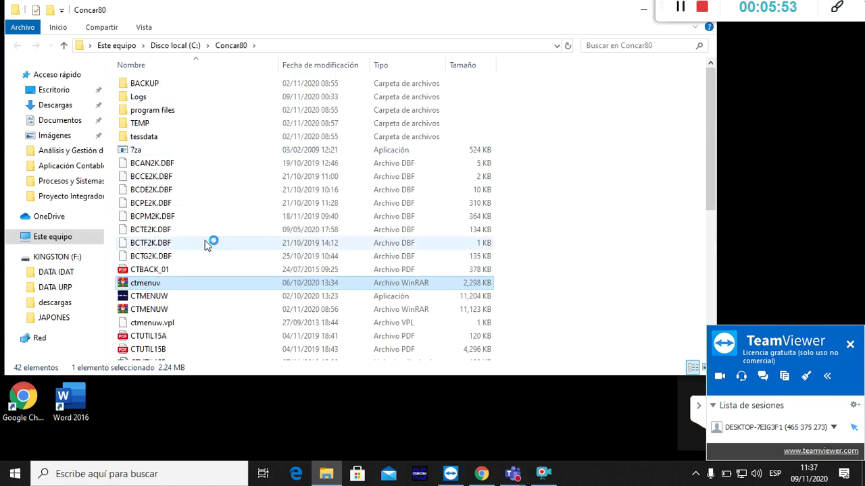
Step: Open the antivirus exclusions page within the virus and threat protection settings of Windows Security
click(135, 474)
text(defe)
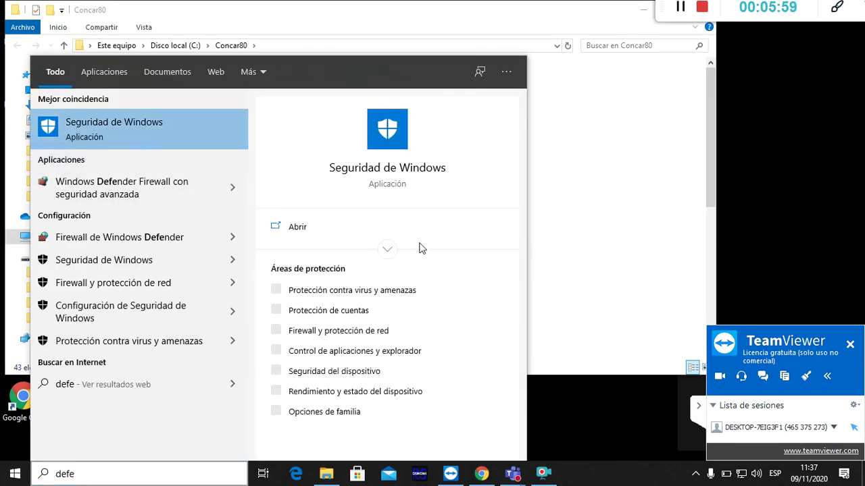
click(154, 139)
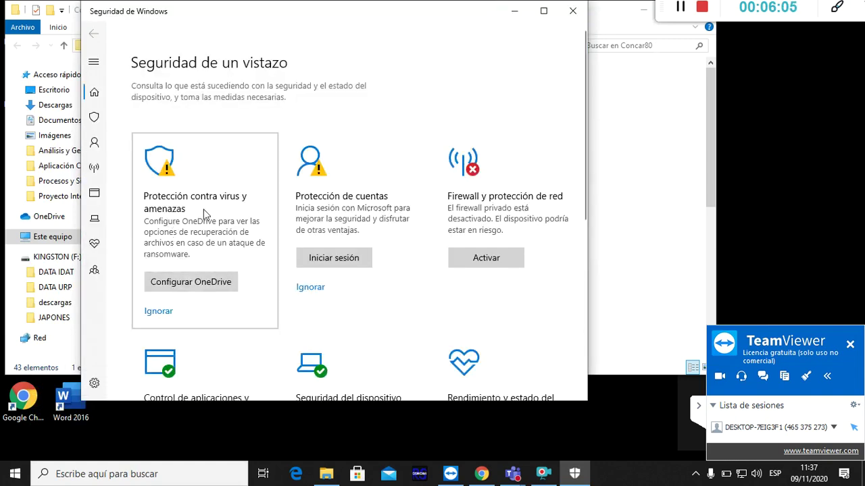
click(205, 214)
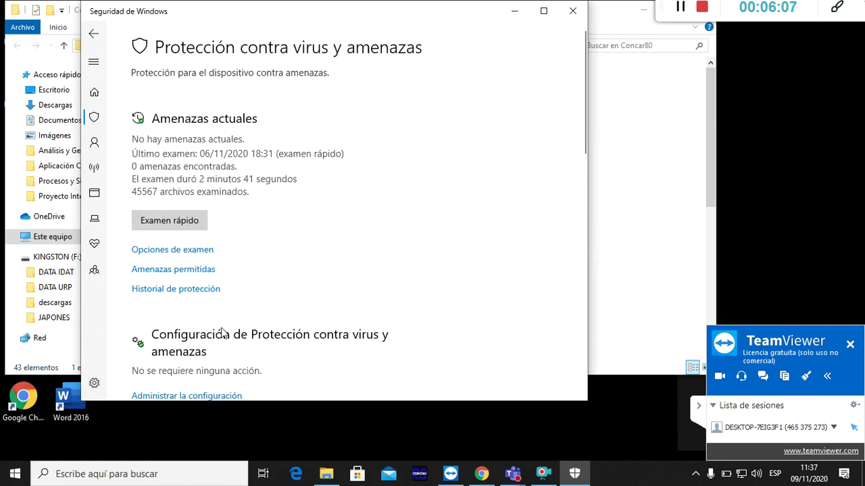
scroll(219, 331, down, 3)
click(218, 229)
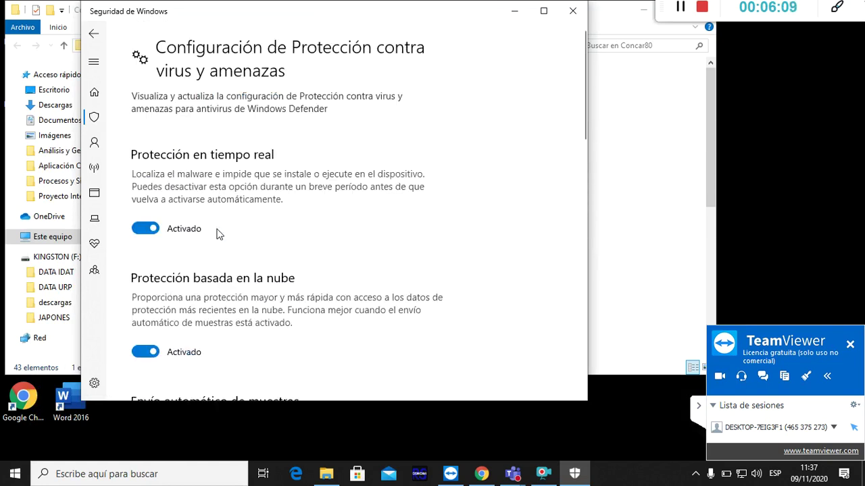
scroll(232, 338, down, 5)
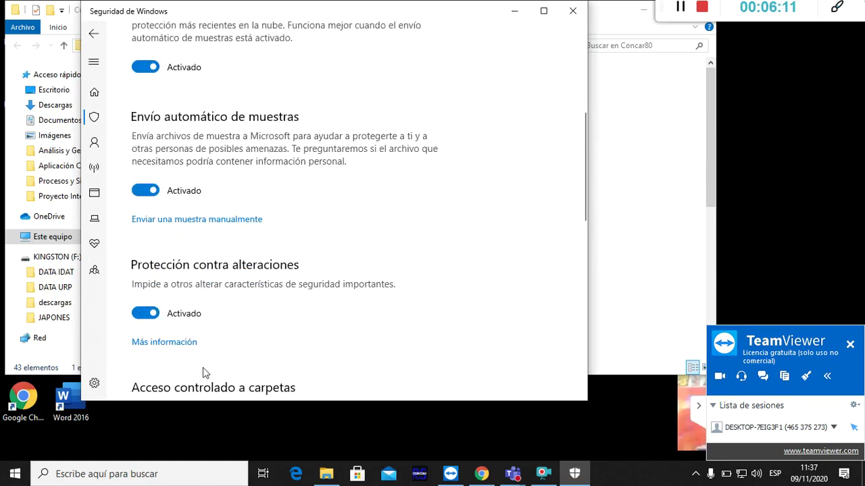
scroll(205, 369, down, 2)
click(198, 391)
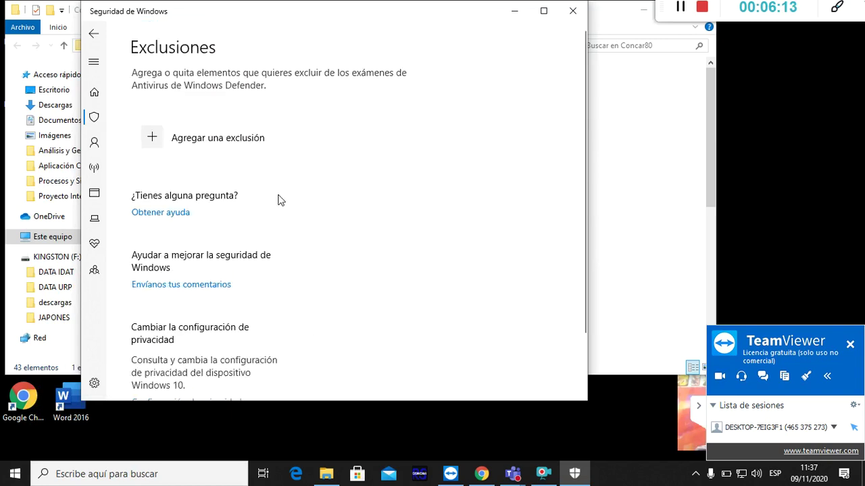
Step: Start adding a file exclusion and browse to the C:\Concar80 folder
click(229, 156)
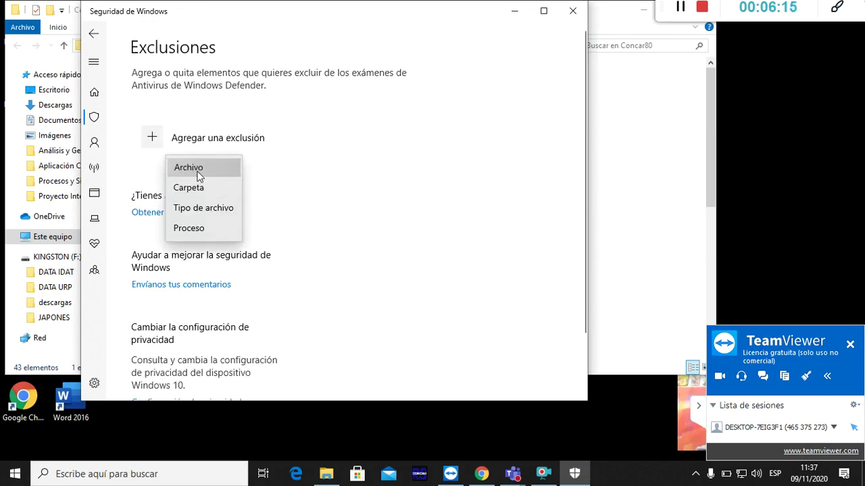
click(200, 172)
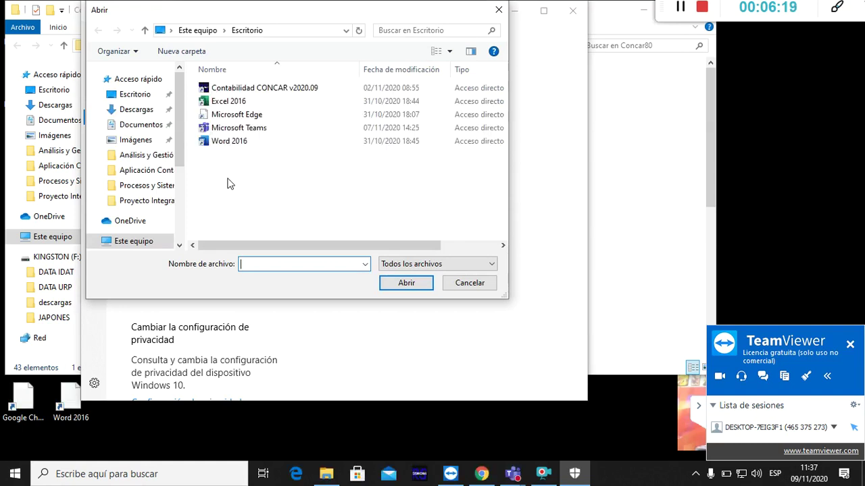
click(139, 247)
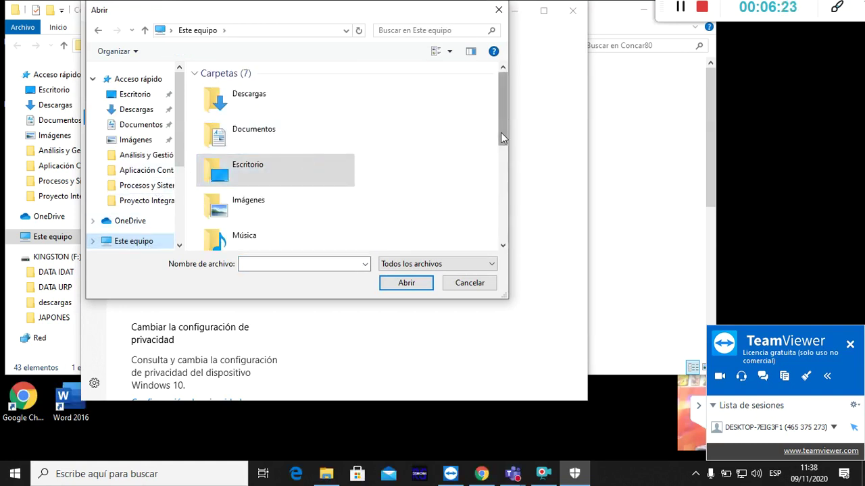
scroll(502, 177, down, 5)
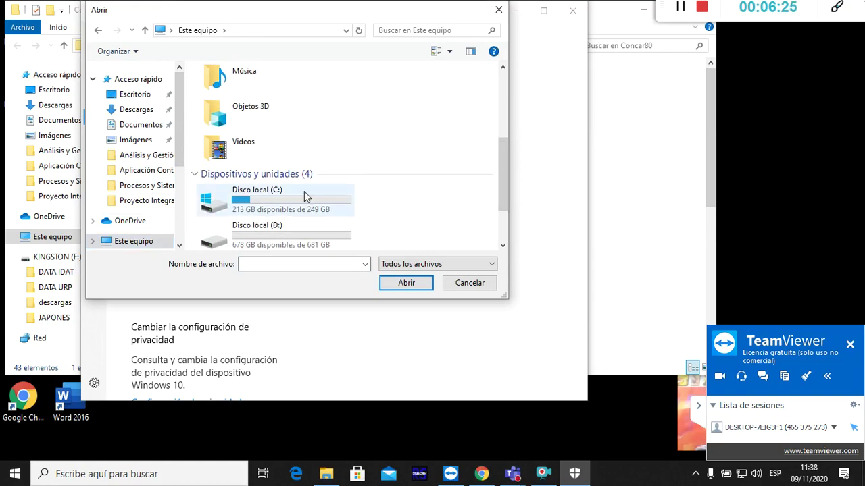
double_click(304, 192)
click(232, 102)
key(Return)
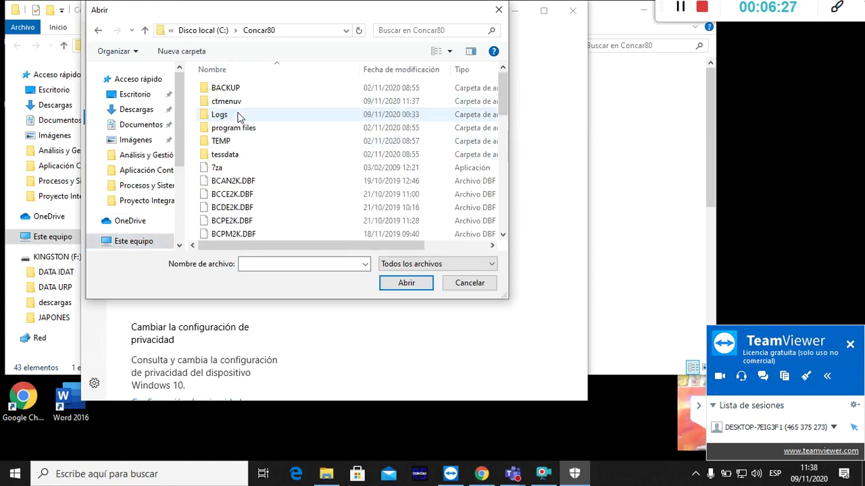
scroll(242, 135, down, 5)
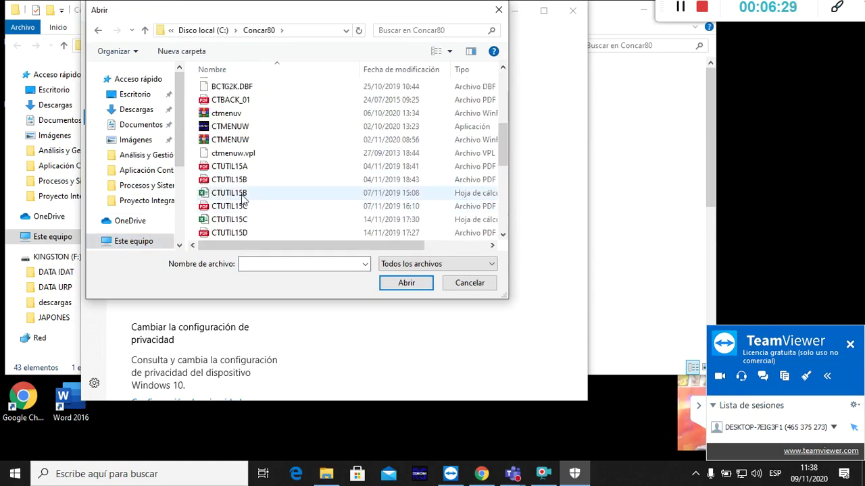
scroll(225, 164, up, 1)
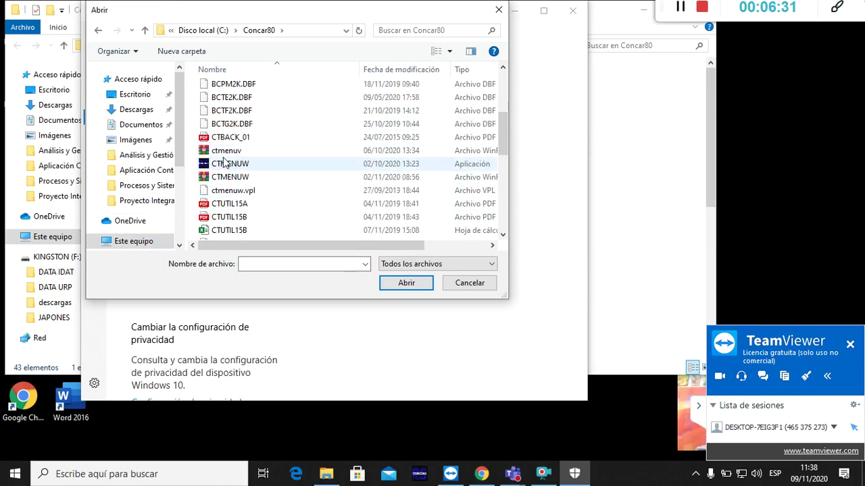
Step: Extract the ctmenuv archive directly into C:\Concar80 and choose the ctmenuv application as the excluded file
click(225, 150)
right_click(233, 152)
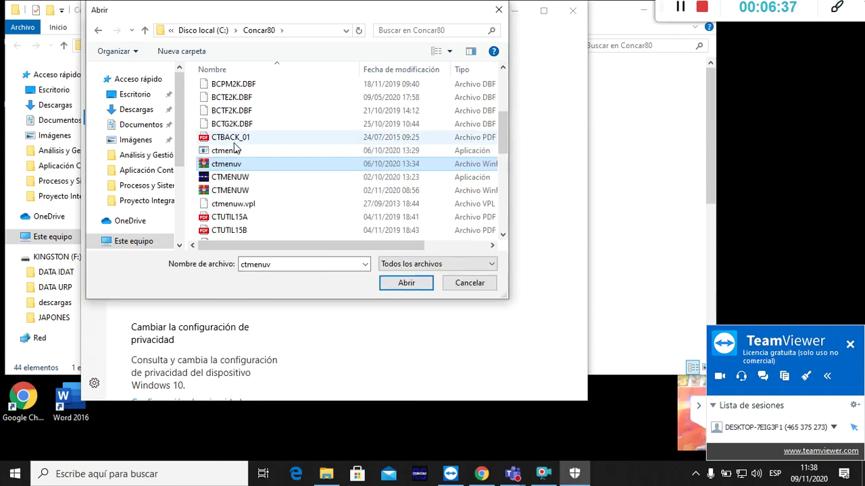
click(229, 151)
click(399, 285)
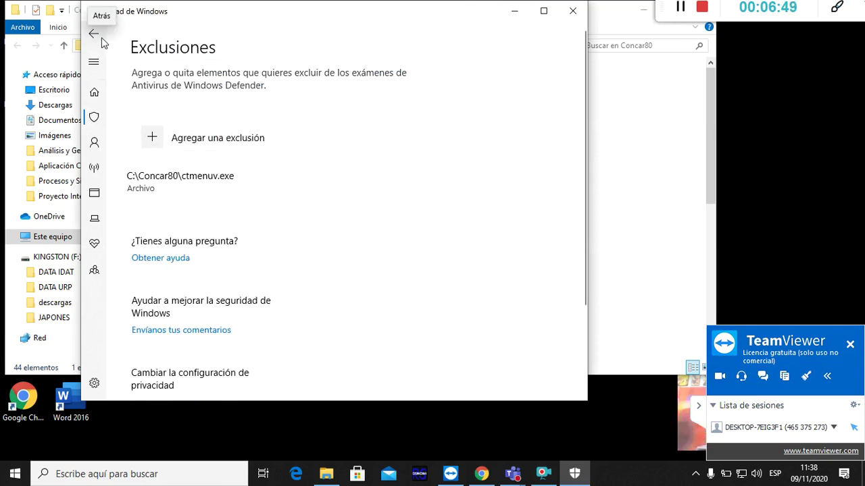
Step: Add a second file exclusion for the CTMENUW application in C:\Concar80
click(210, 143)
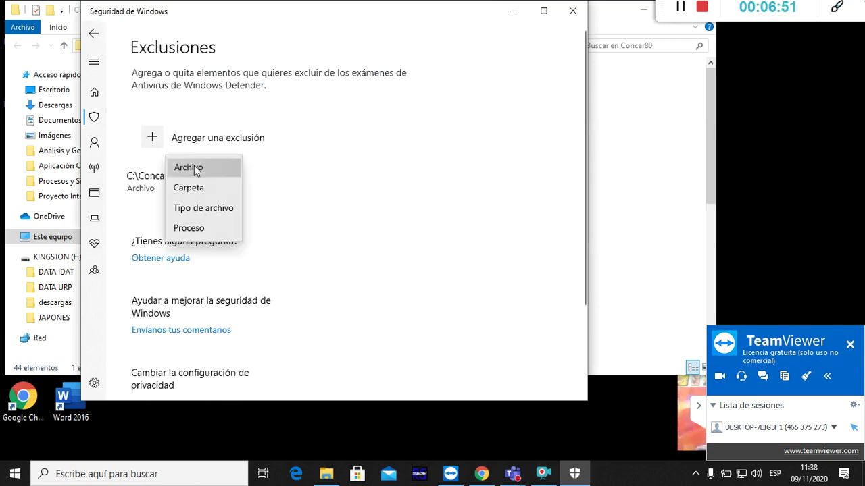
click(196, 167)
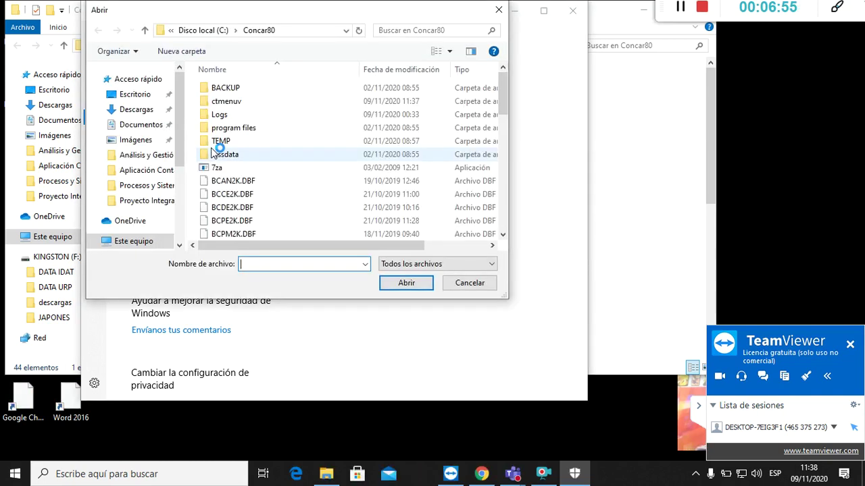
scroll(227, 174, down, 5)
click(238, 142)
key(Tab)
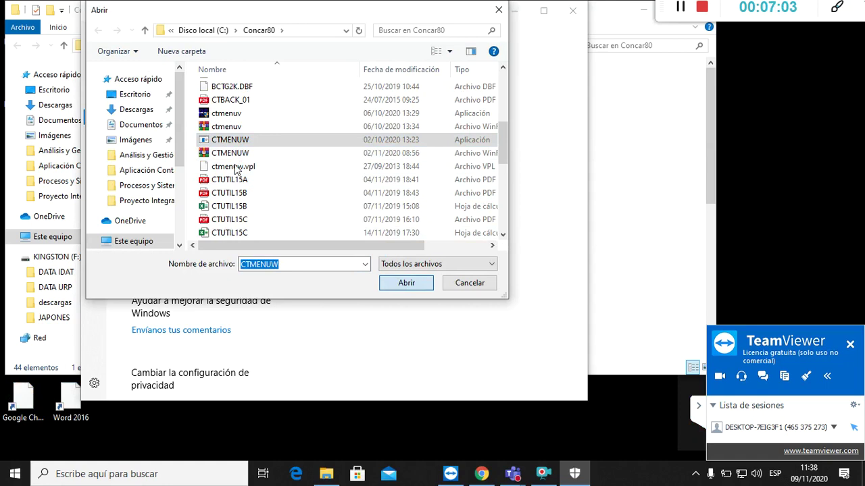
key(Return)
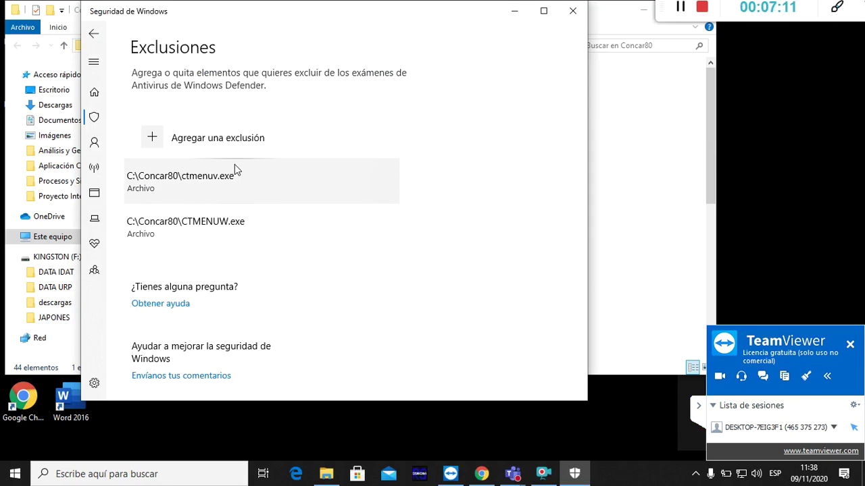
Step: Add a folder exclusion for C:\Concar80 to the antivirus exclusions
click(228, 138)
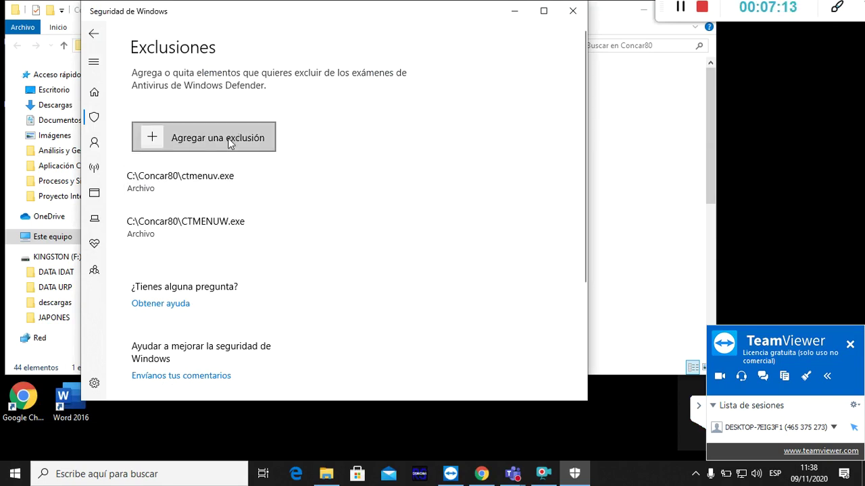
click(190, 190)
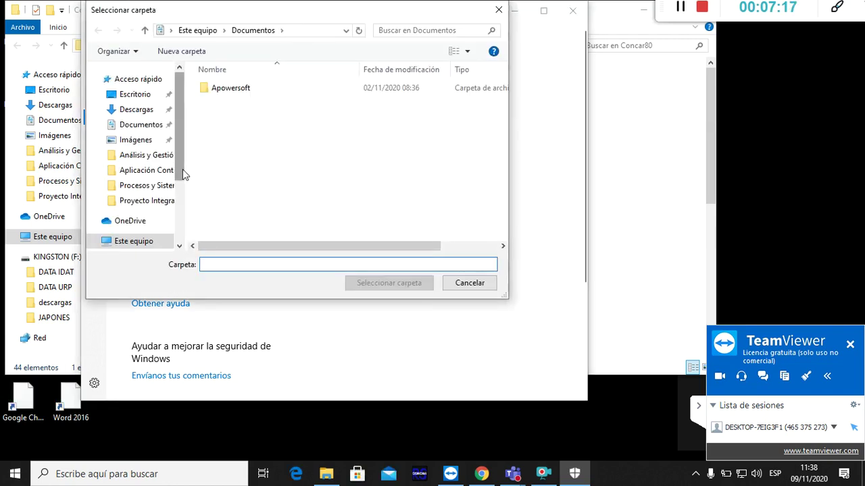
click(128, 242)
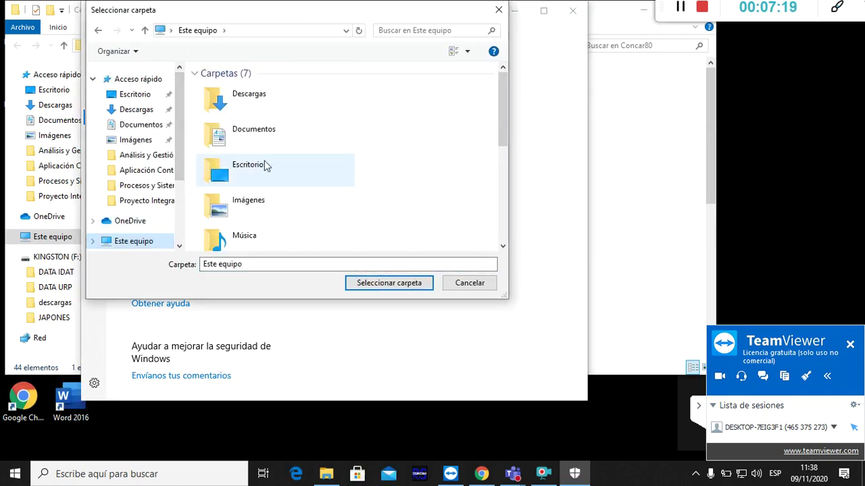
drag(502, 96, 501, 150)
click(301, 228)
double_click(301, 228)
click(237, 107)
click(384, 286)
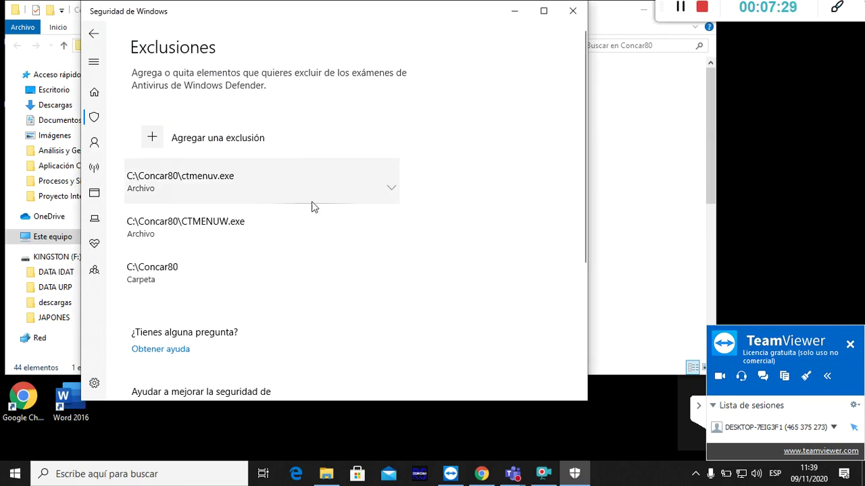
Step: Close Windows Security and minimise the Concar80 folder window
click(572, 10)
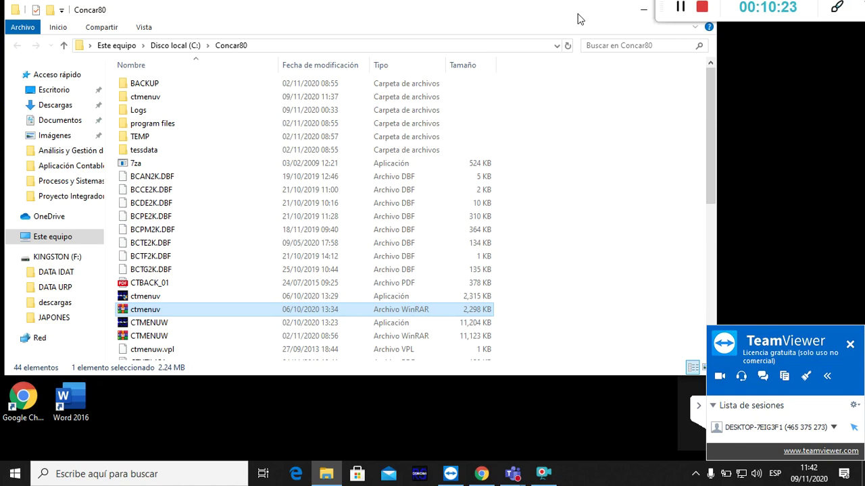
click(641, 14)
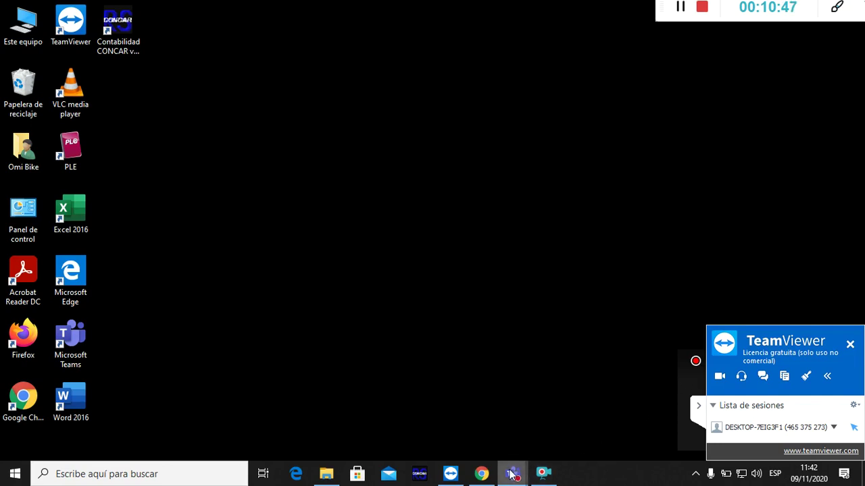
Step: Switch to the Teams meeting NORMAS Y APLICACIÓN TRIBUTARIA 2, maximise its window and dismiss the TeamViewer sponsored-session notice
mouse_move(510, 466)
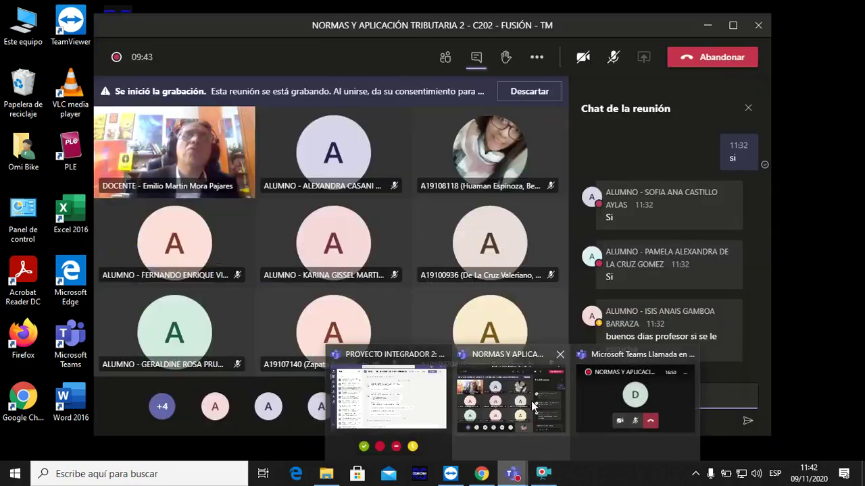
click(530, 407)
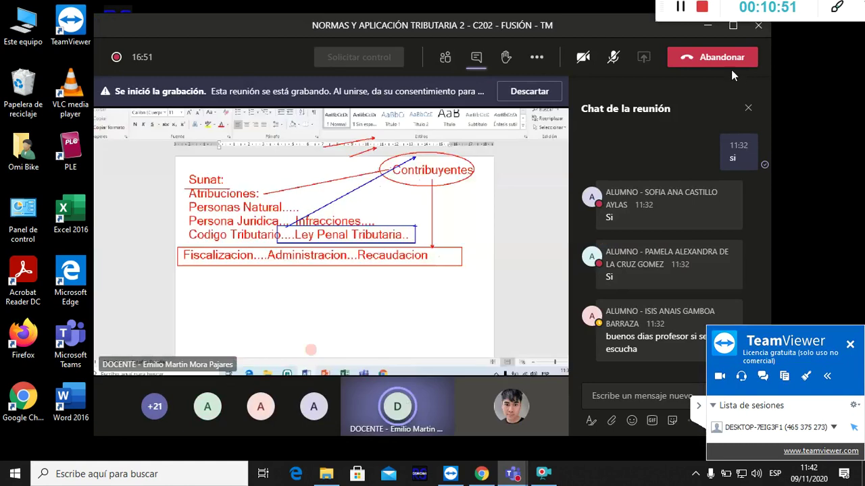
click(732, 27)
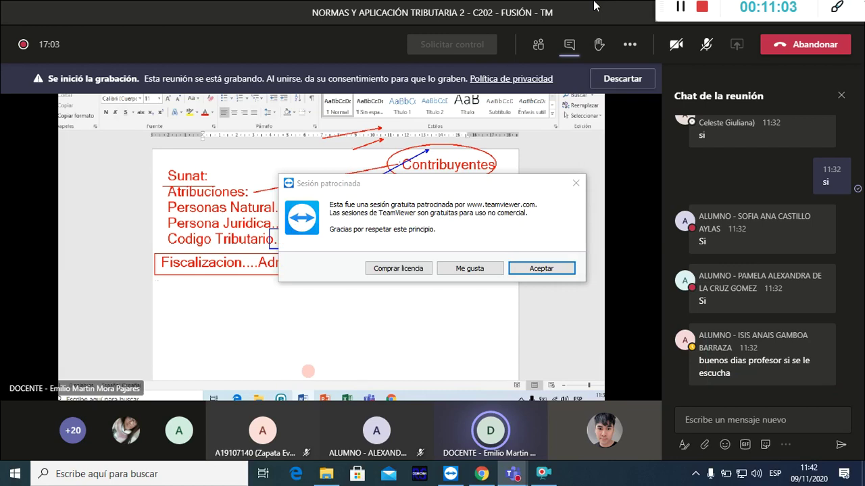
click(521, 270)
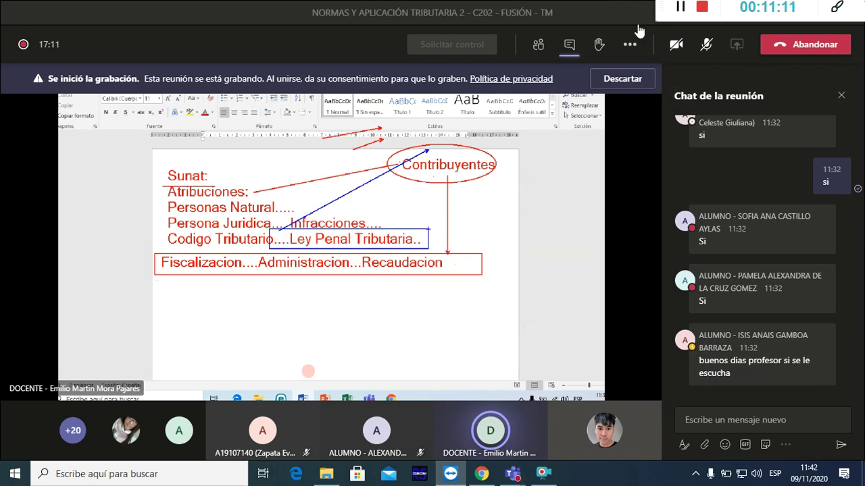
Step: Minimise the Teams meeting, then try to launch Contabilidad CONCAR v2020.09 from the desktop and dismiss its message
click(619, 13)
double_click(620, 12)
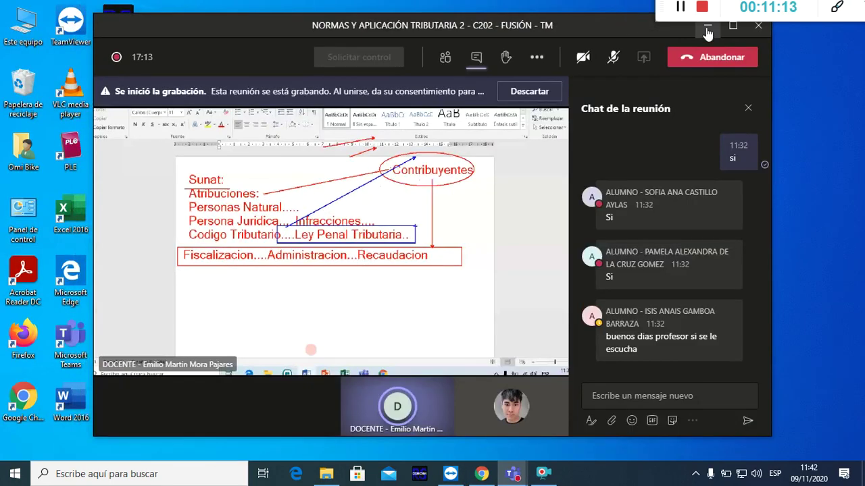
click(706, 31)
click(125, 27)
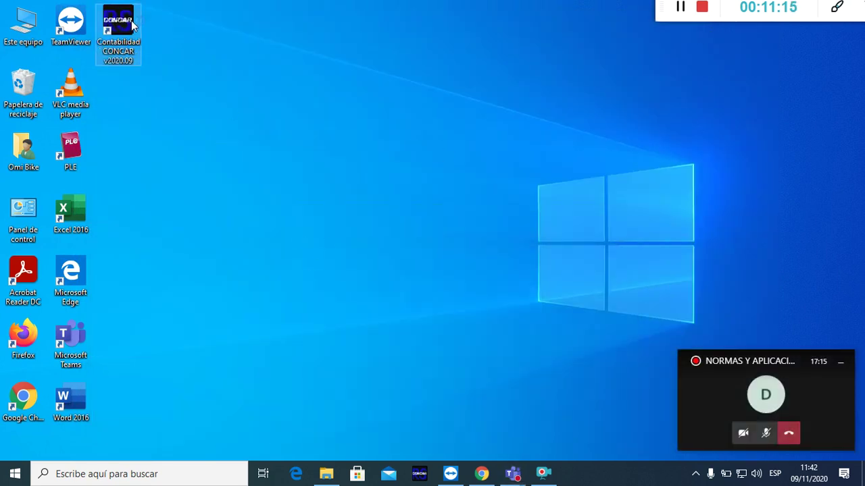
double_click(134, 26)
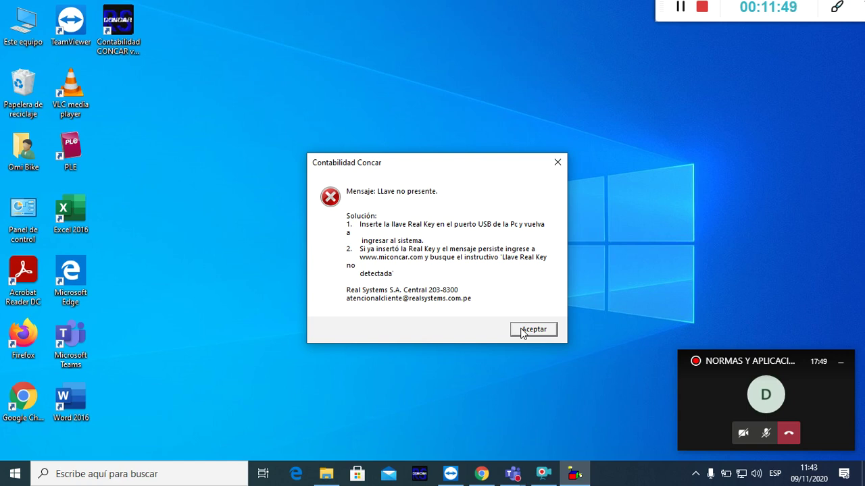
click(548, 331)
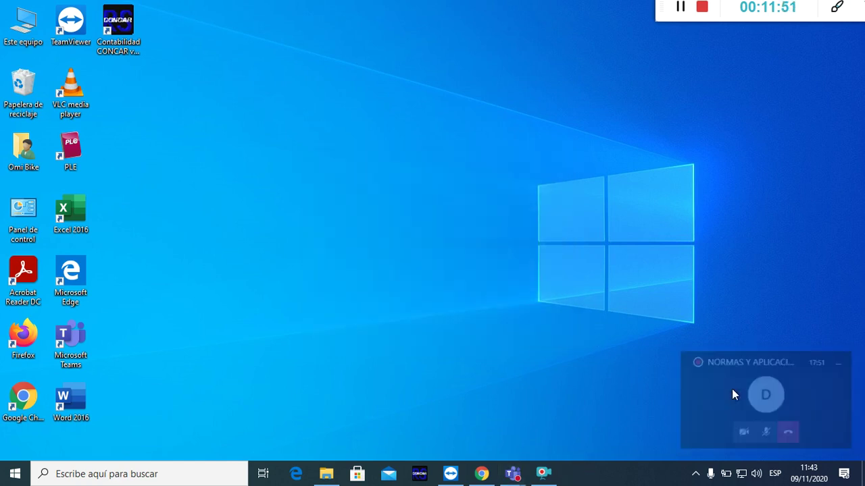
Step: Return to the ongoing Microsoft Teams meeting from its floating call window
click(732, 388)
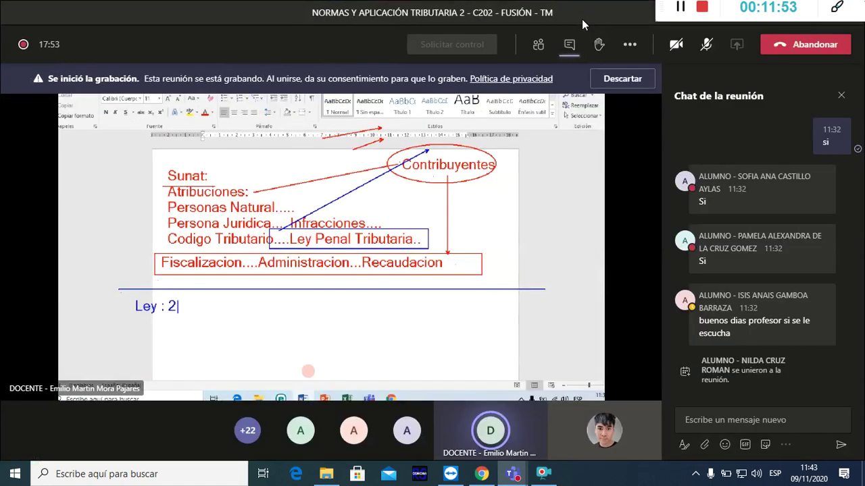